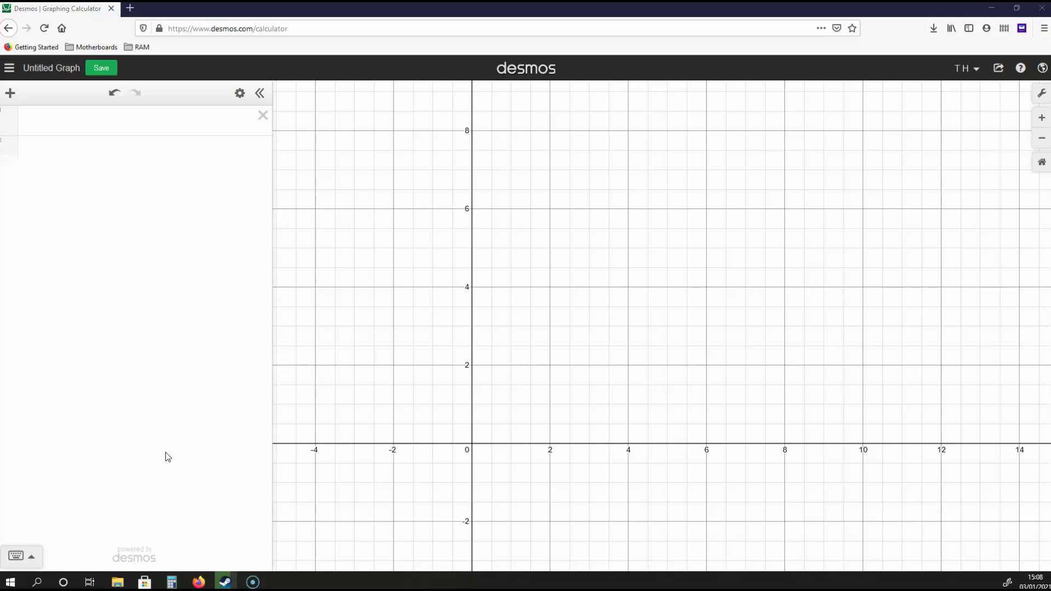
Step: Define a list L in the first expression containing the point (6, 6)
{"action": "left_click", "coordinate": [145, 119]}
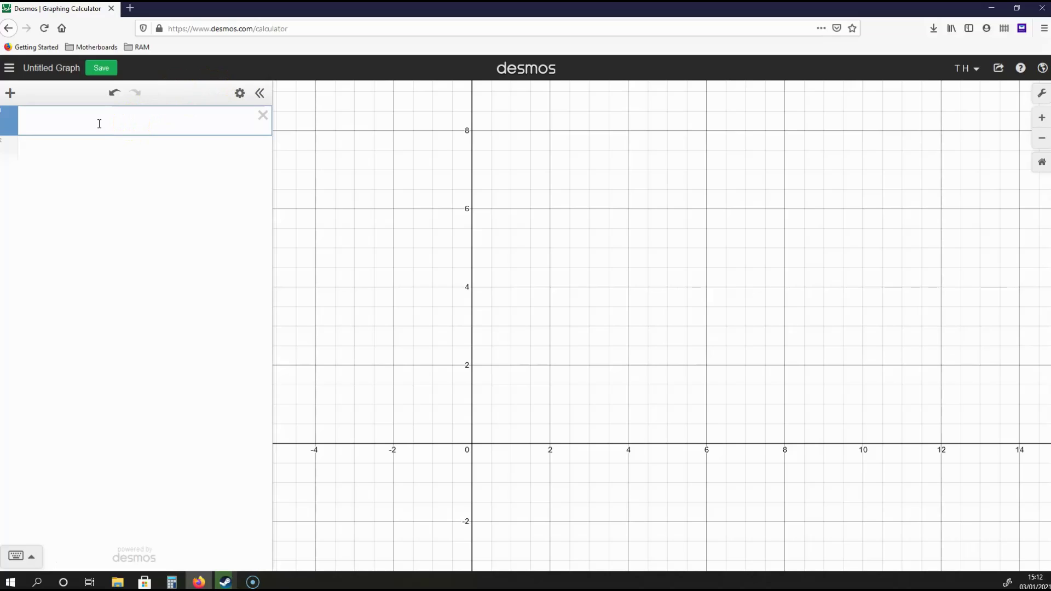
{"action": "type", "text": "L=["}
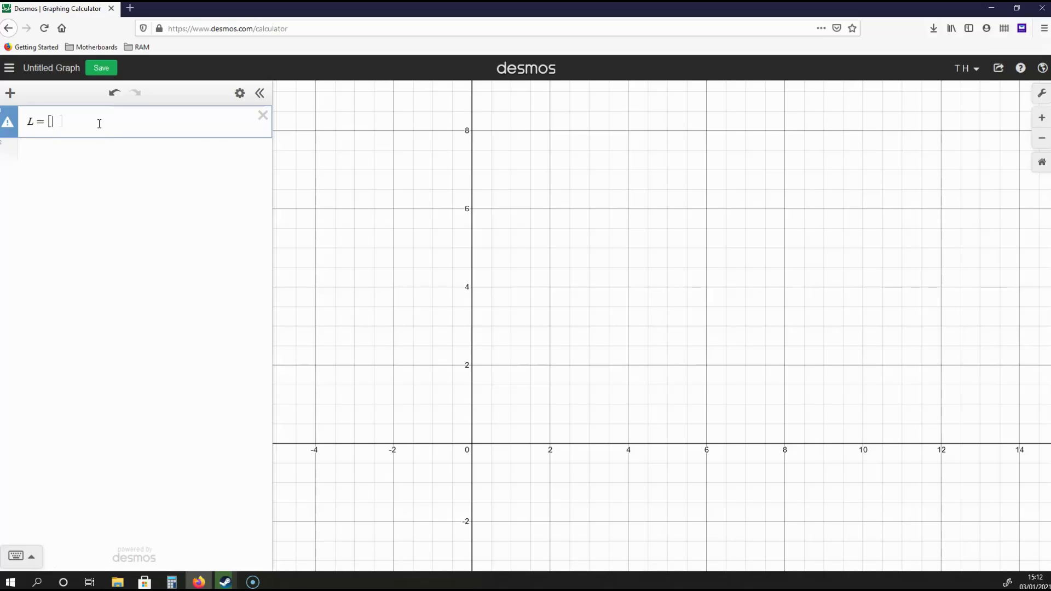
{"action": "type", "text": "]"}
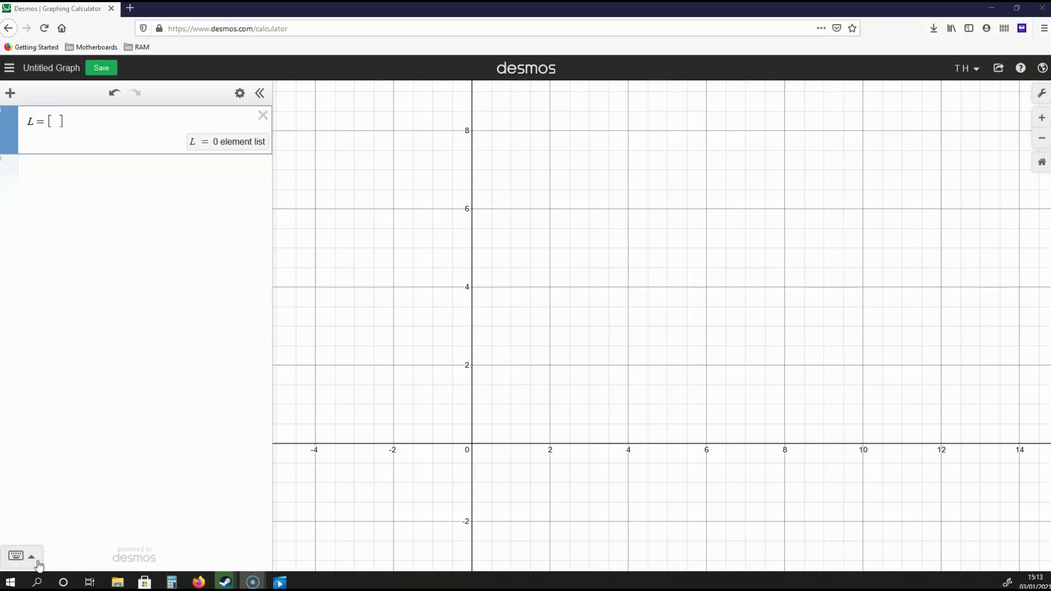
{"action": "left_click", "coordinate": [57, 121]}
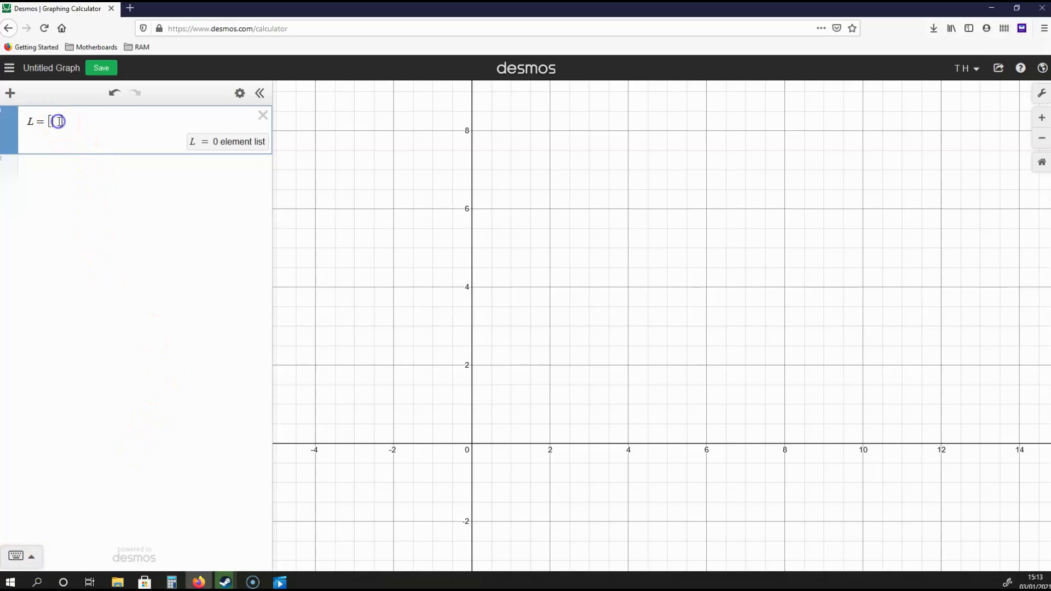
{"action": "type", "text": "(6, 6)"}
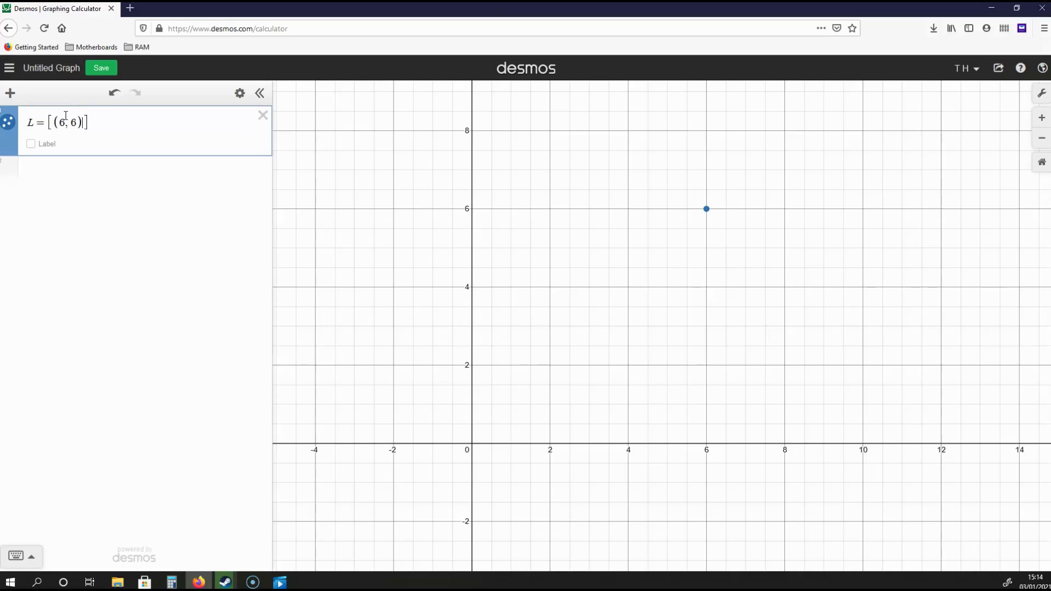
Step: Add the points (2, 6), (2, 2) and (6, 2) to list L after (6, 6)
{"action": "type", "text": ","}
{"action": "type", "text": "("}
{"action": "type", "text": "1"}
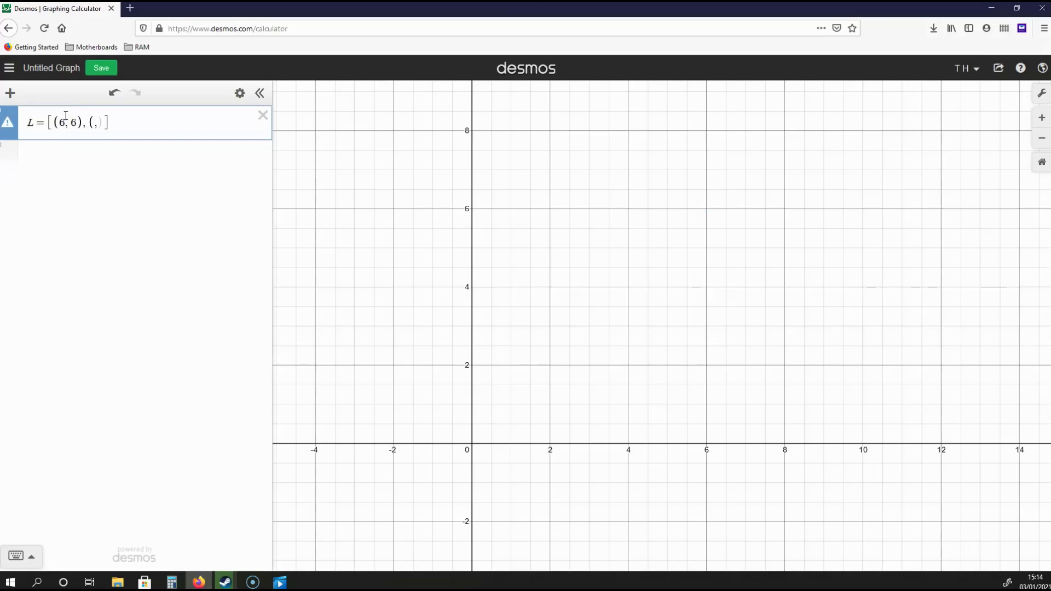
{"action": "key", "text": "BackSpace"}
{"action": "type", "text": "2, 6"}
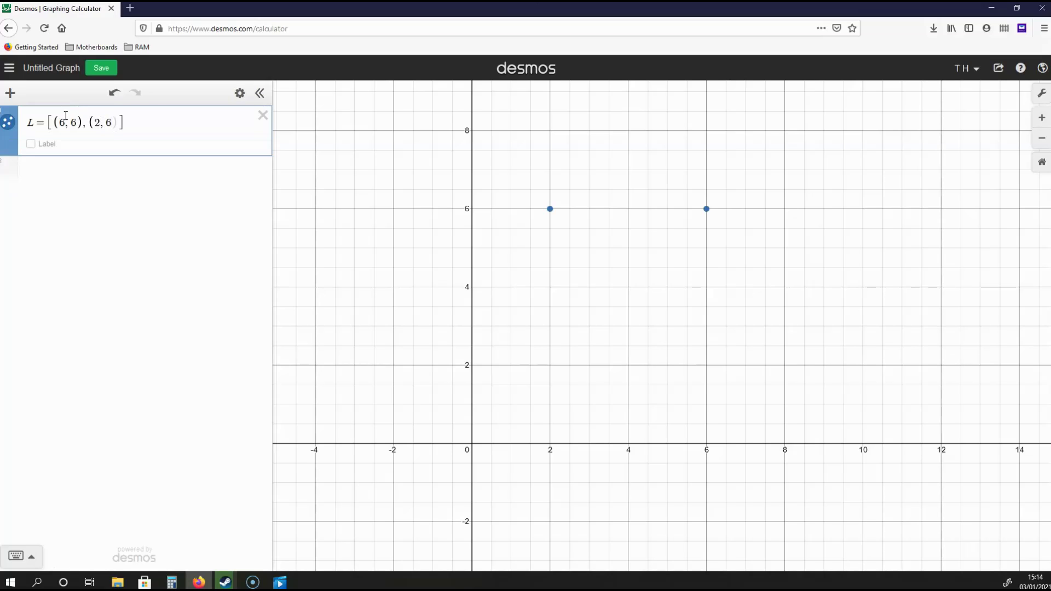
{"action": "type", "text": ")"}
{"action": "type", "text": ",("}
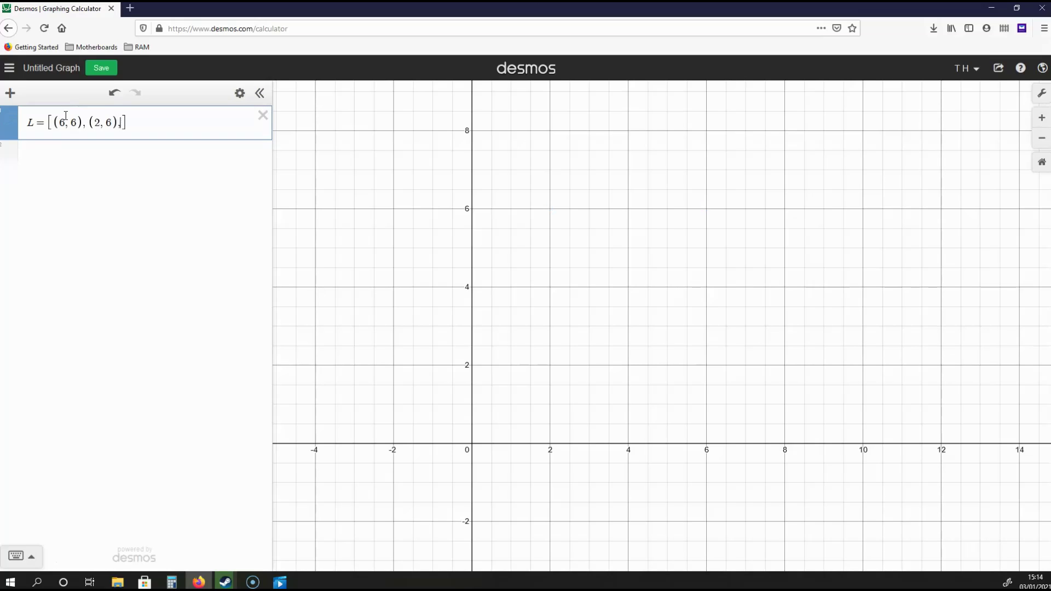
{"action": "type", "text": "2,2)"}
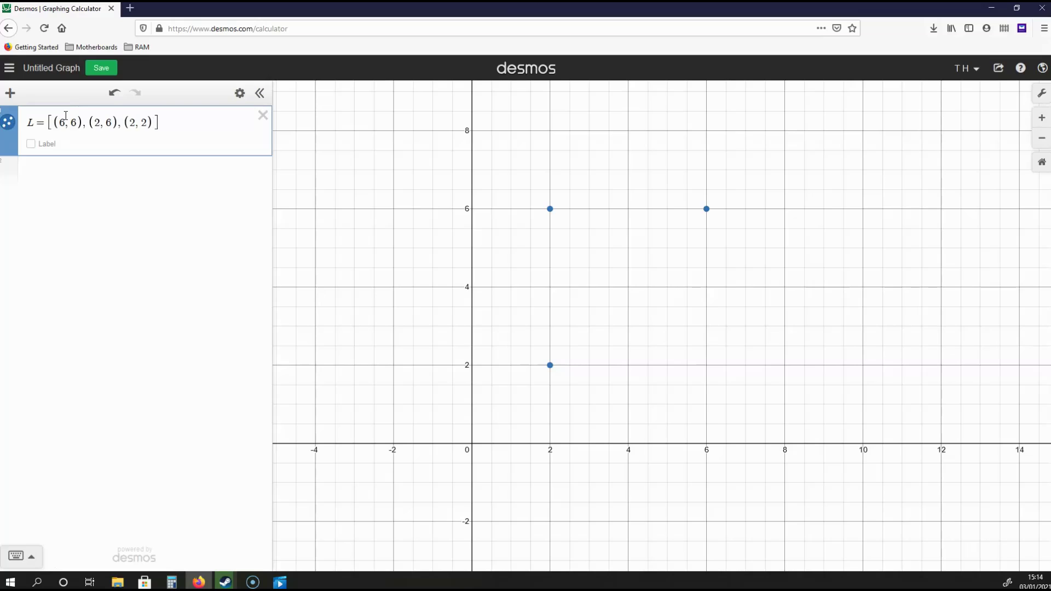
{"action": "type", "text": ", "}
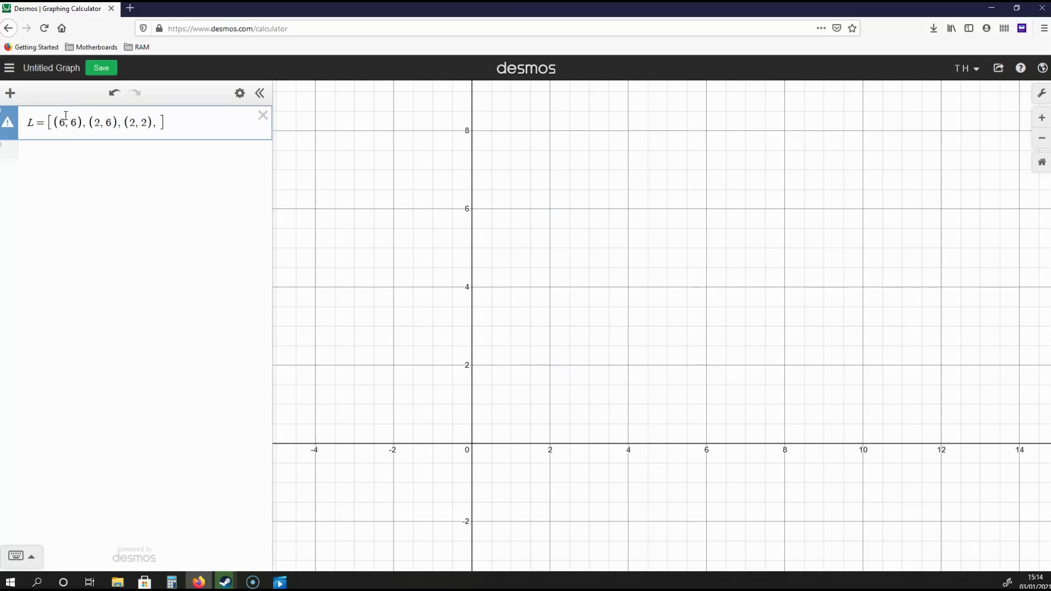
{"action": "type", "text": "(6, 2"}
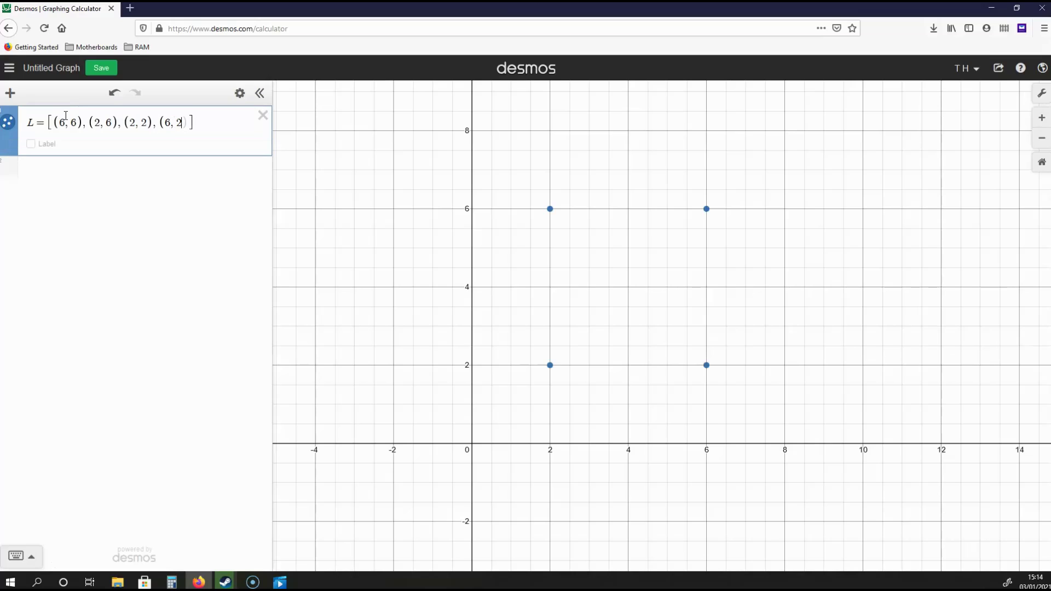
{"action": "type", "text": ")"}
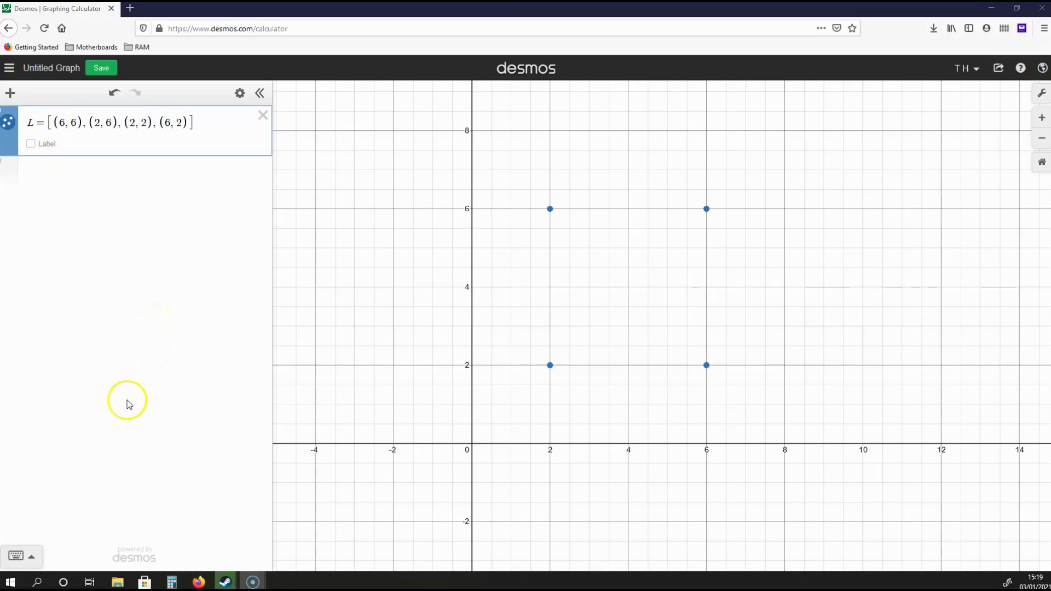
Step: Plot polygon(L) in a new expression using the polygon function, and hide the points of list L
{"action": "left_click", "coordinate": [16, 557]}
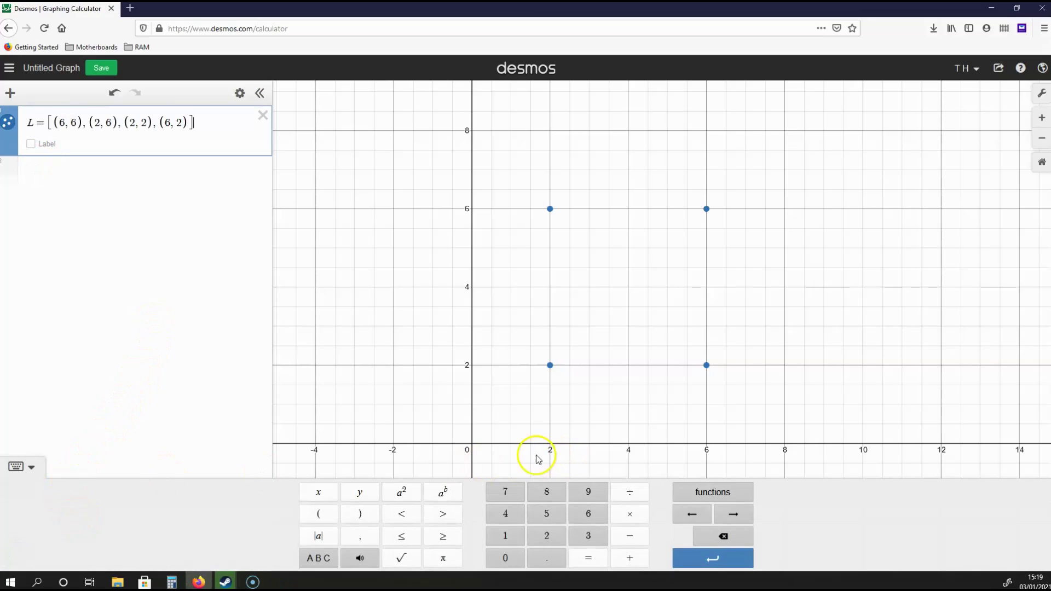
{"action": "left_click", "coordinate": [690, 495]}
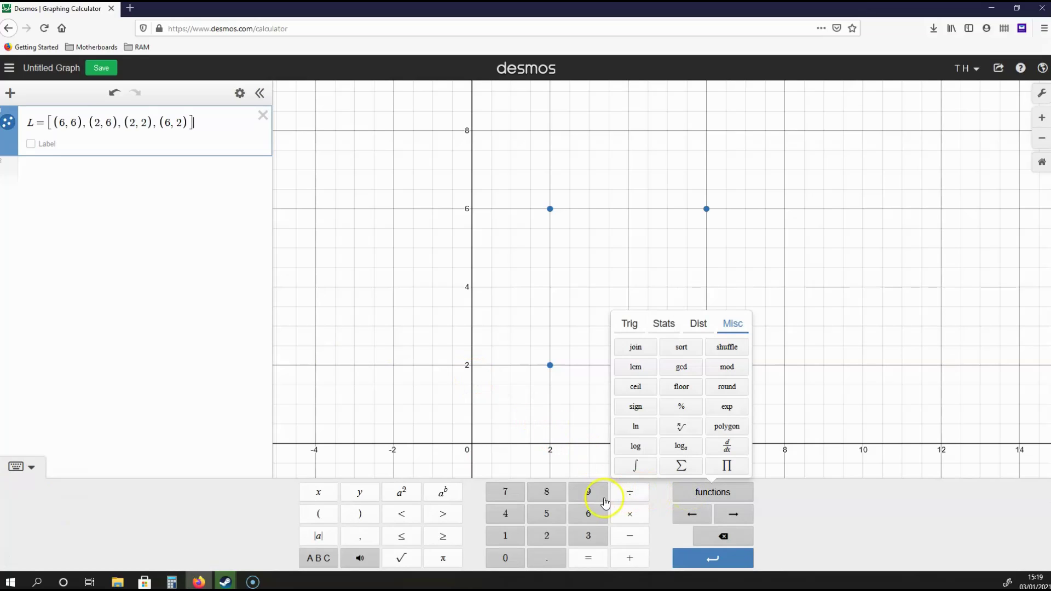
{"action": "left_click", "coordinate": [104, 177]}
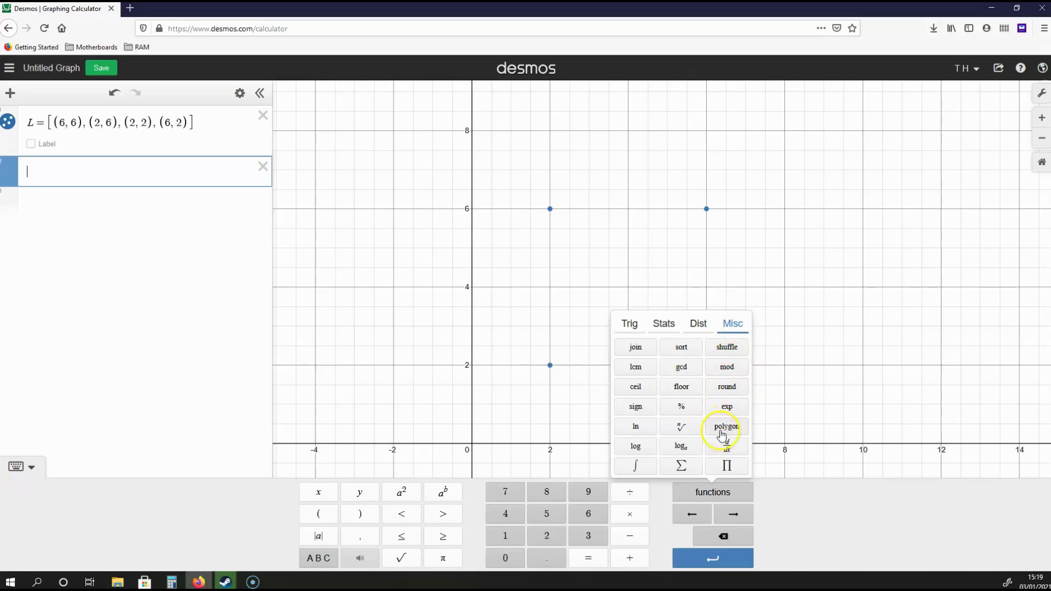
{"action": "left_click", "coordinate": [723, 428]}
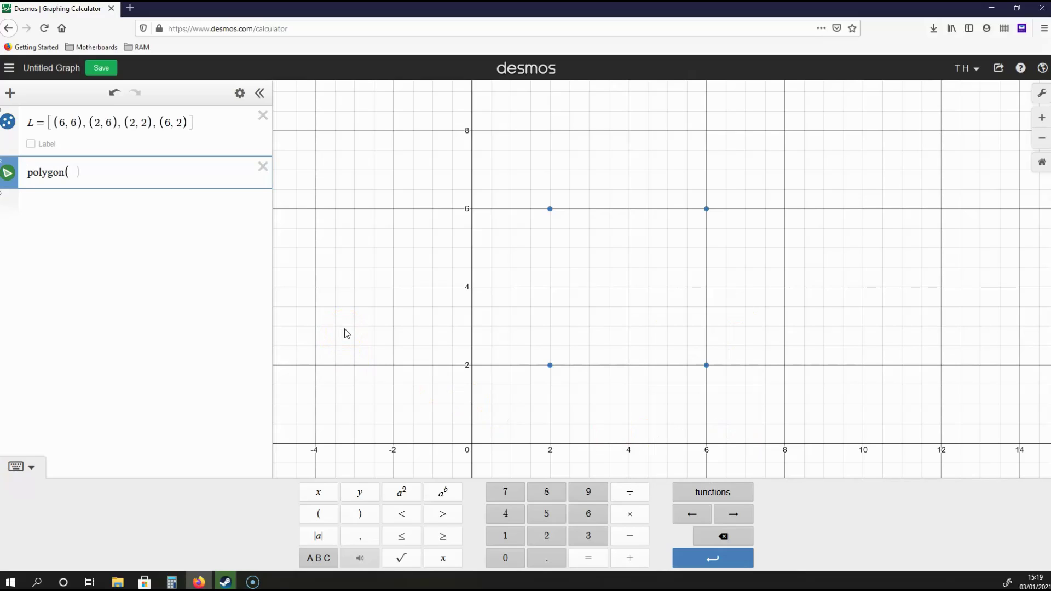
{"action": "type", "text": "L"}
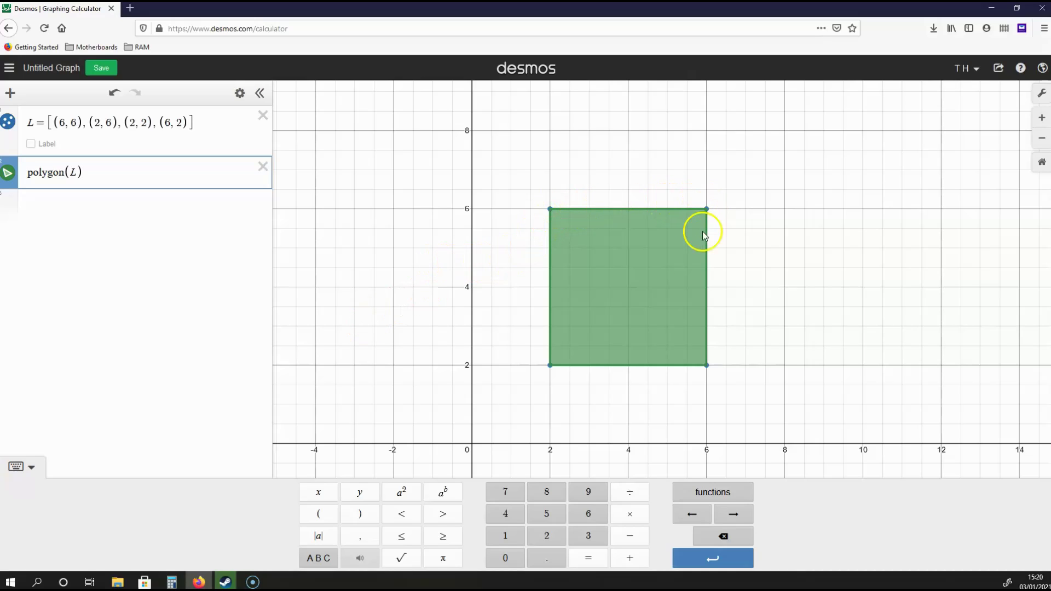
{"action": "left_click", "coordinate": [10, 124]}
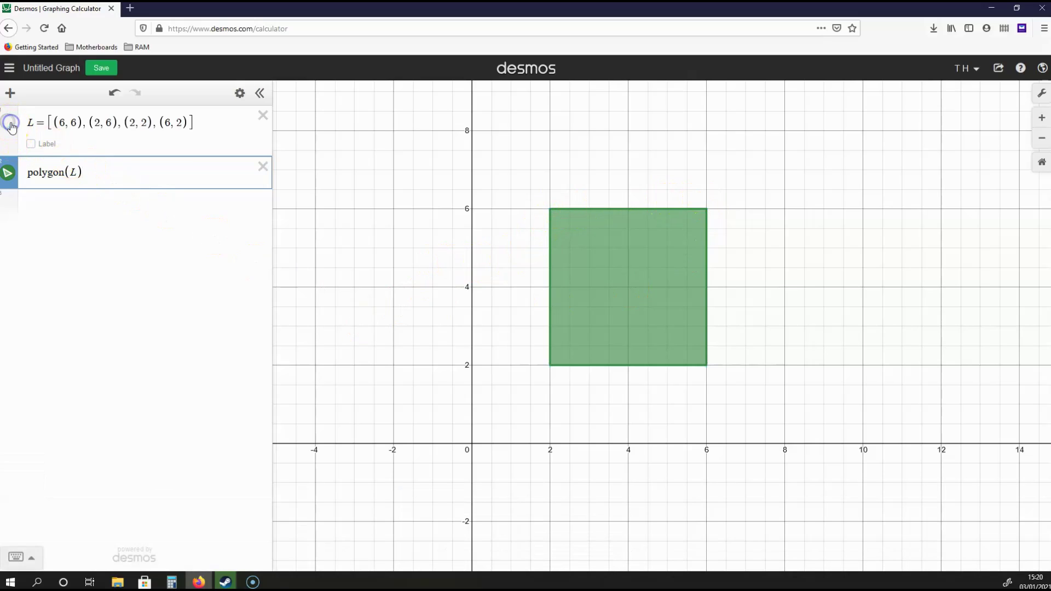
Step: Open the polygon's style settings and set its line opacity to 1
{"action": "left_click", "coordinate": [9, 178]}
{"action": "left_click", "coordinate": [9, 179]}
{"action": "left_click", "coordinate": [10, 179]}
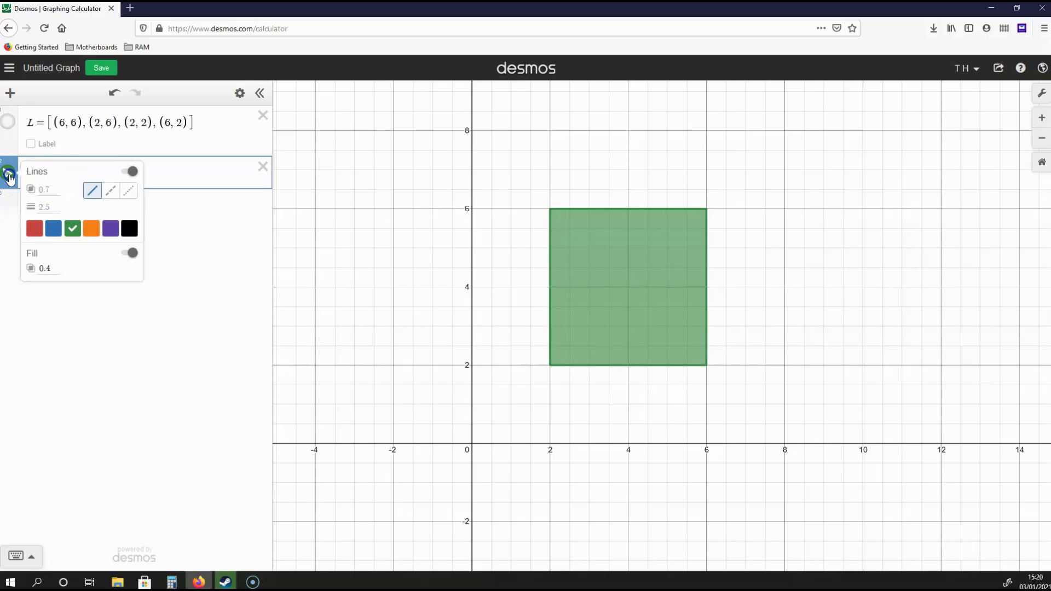
{"action": "left_click", "coordinate": [48, 191]}
{"action": "left_click", "coordinate": [49, 191]}
{"action": "type", "text": "1"}
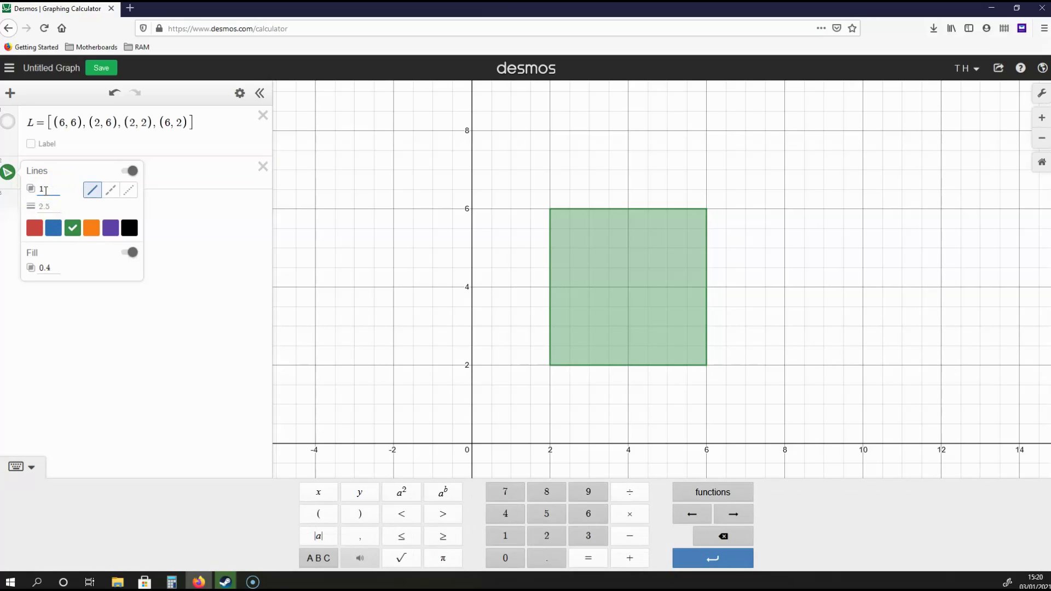
Step: Try line thicknesses of 5 and 7 on the polygon's outline, and settle on 4
{"action": "left_click", "coordinate": [49, 207]}
{"action": "left_click", "coordinate": [57, 211]}
{"action": "type", "text": "5"}
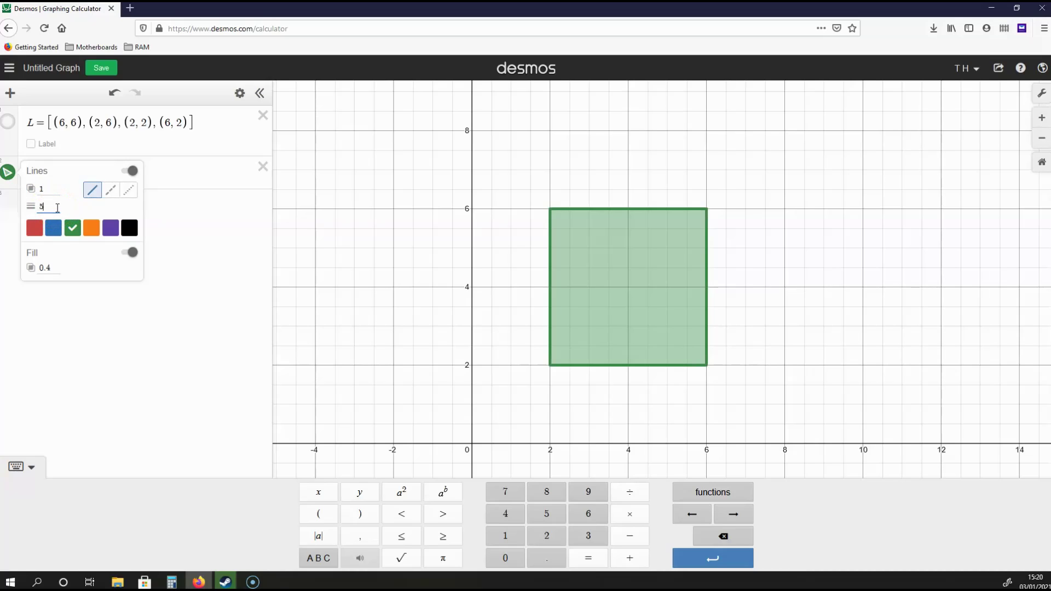
{"action": "left_click", "coordinate": [95, 208]}
{"action": "left_click", "coordinate": [96, 207]}
{"action": "key", "text": "BackSpace"}
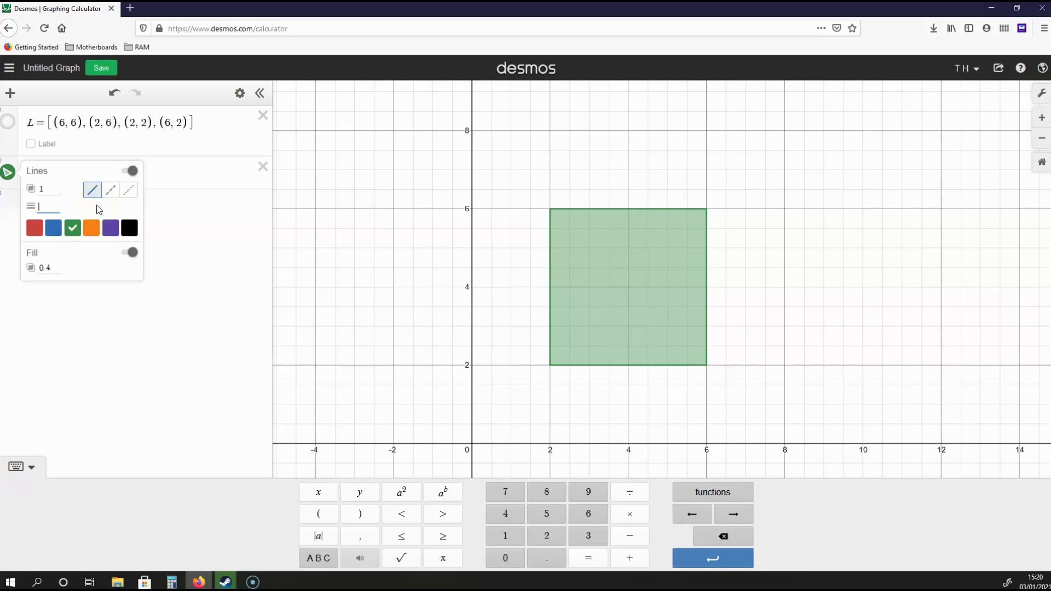
{"action": "type", "text": "7"}
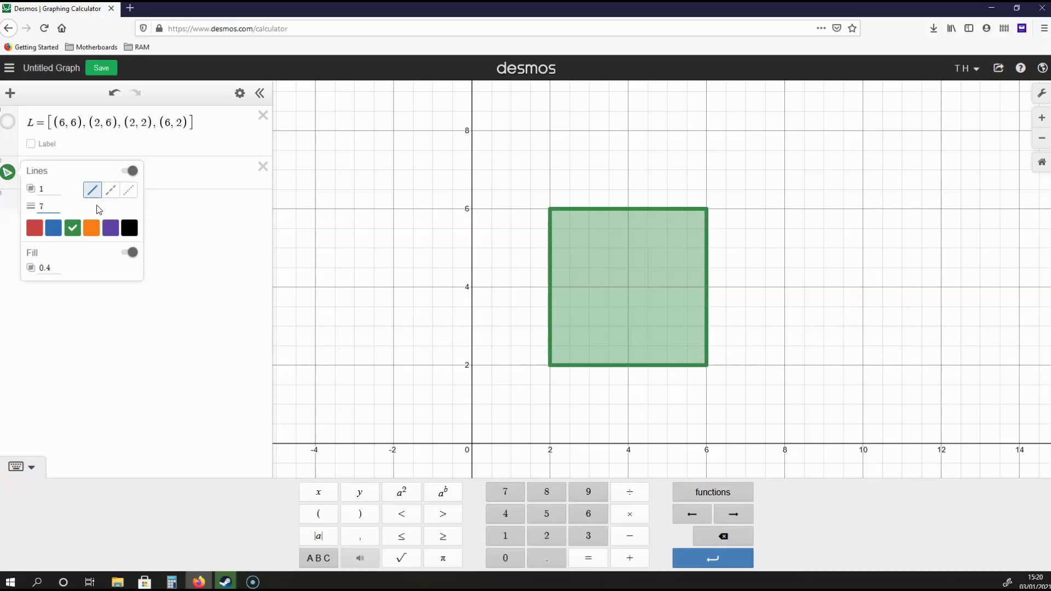
{"action": "key", "text": "BackSpace"}
{"action": "type", "text": "4"}
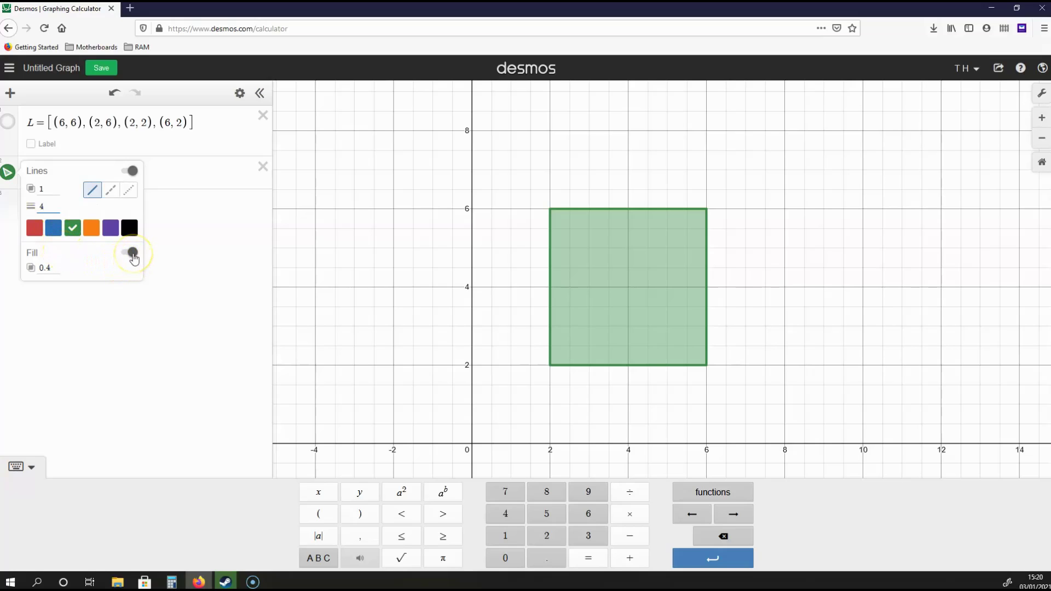
Step: Switch the polygon's fill off and on again, and recolour the polygon purple, black and finally red
{"action": "left_click", "coordinate": [132, 254]}
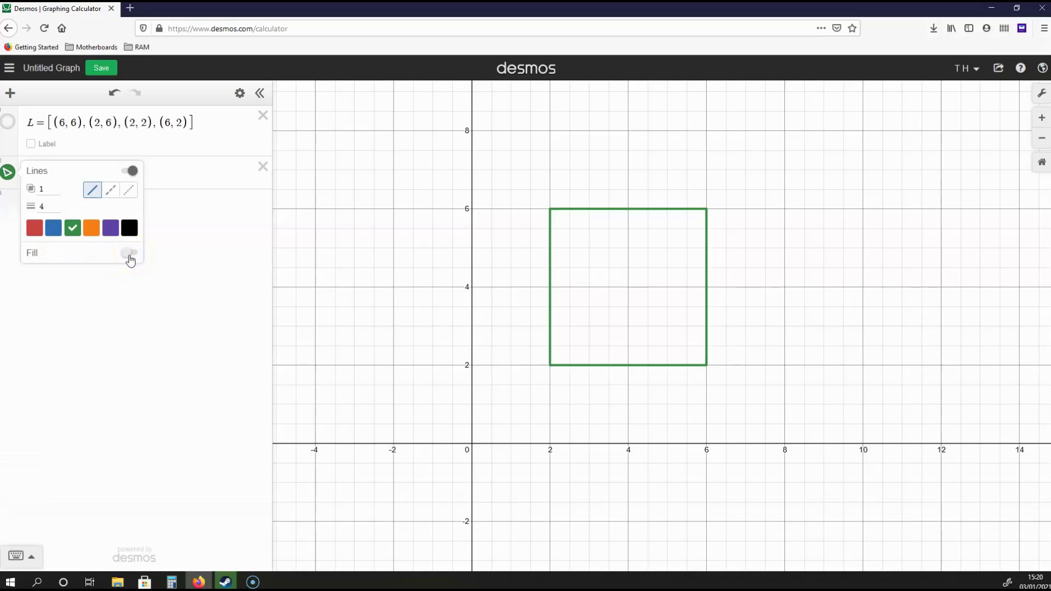
{"action": "left_click", "coordinate": [129, 255]}
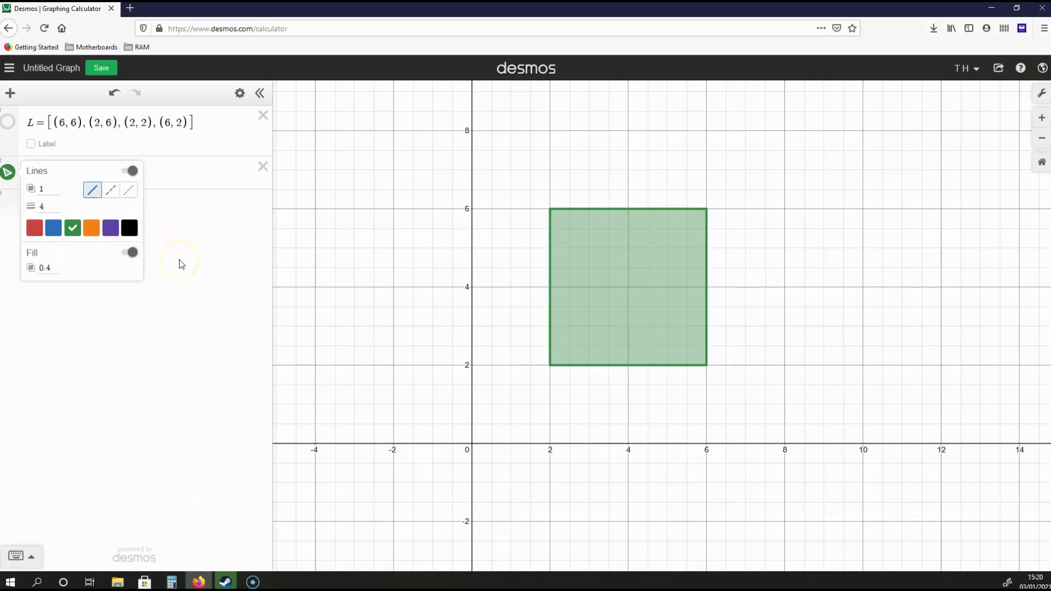
{"action": "left_click", "coordinate": [115, 234]}
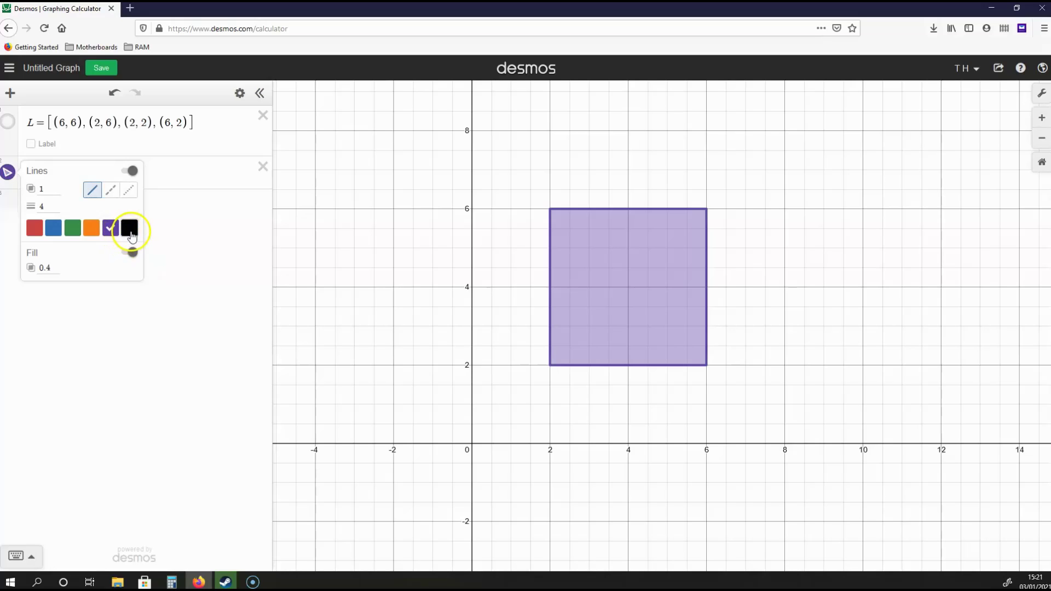
{"action": "left_click", "coordinate": [129, 236]}
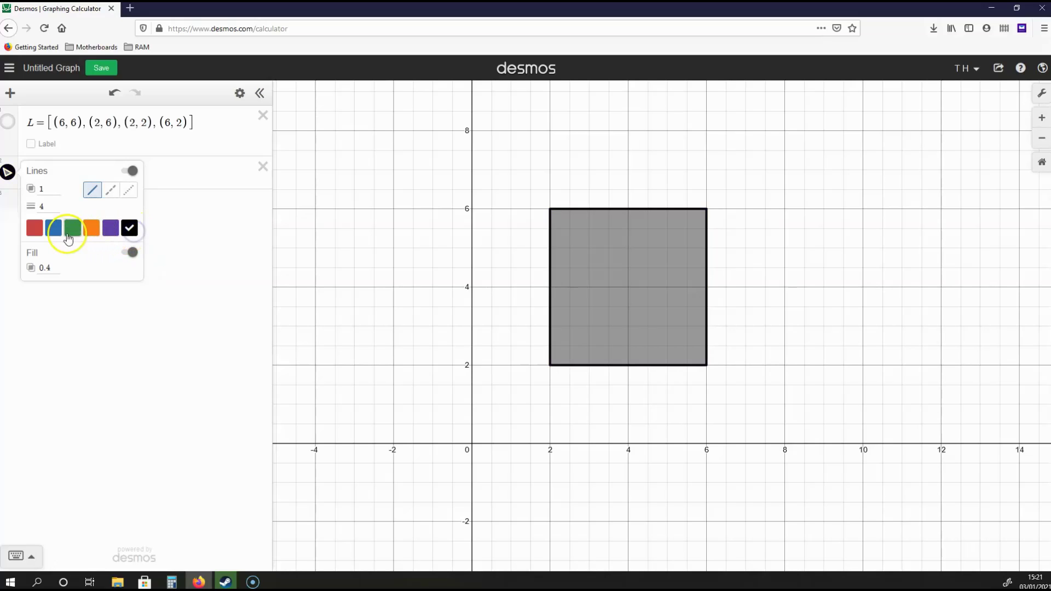
{"action": "left_click", "coordinate": [33, 229]}
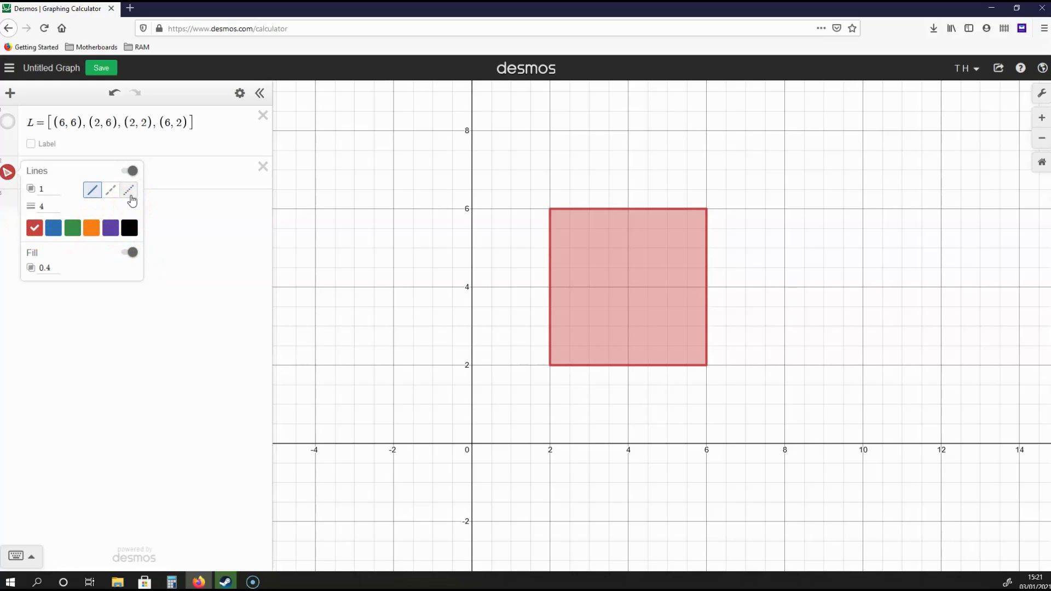
Step: Try the dotted and dashed line styles on the polygon's outline, return it to solid, and close the style settings
{"action": "left_click", "coordinate": [130, 198]}
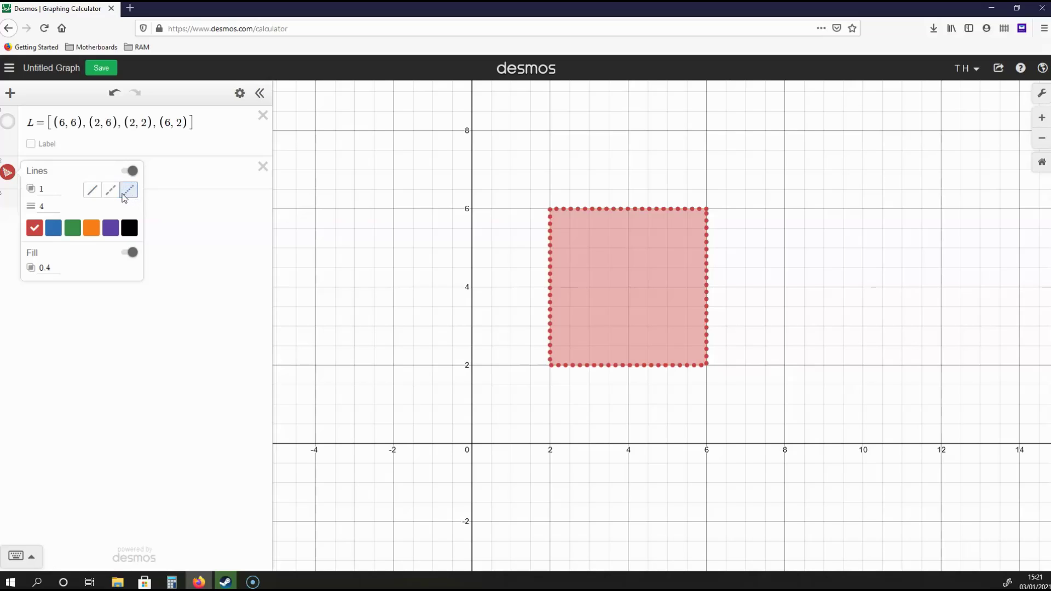
{"action": "left_click", "coordinate": [112, 191]}
{"action": "left_click", "coordinate": [97, 196]}
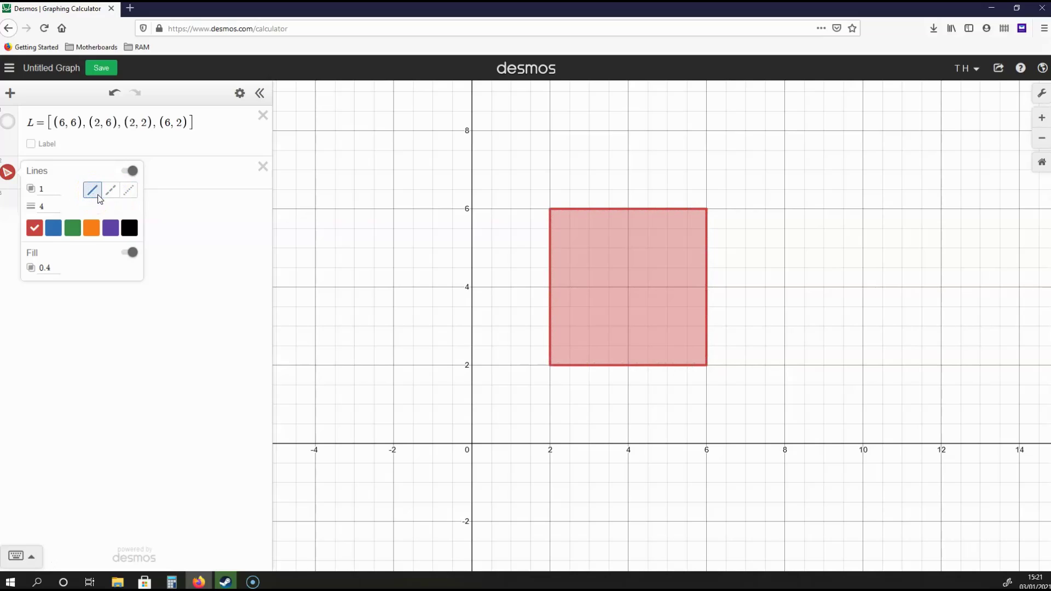
{"action": "left_click", "coordinate": [191, 228]}
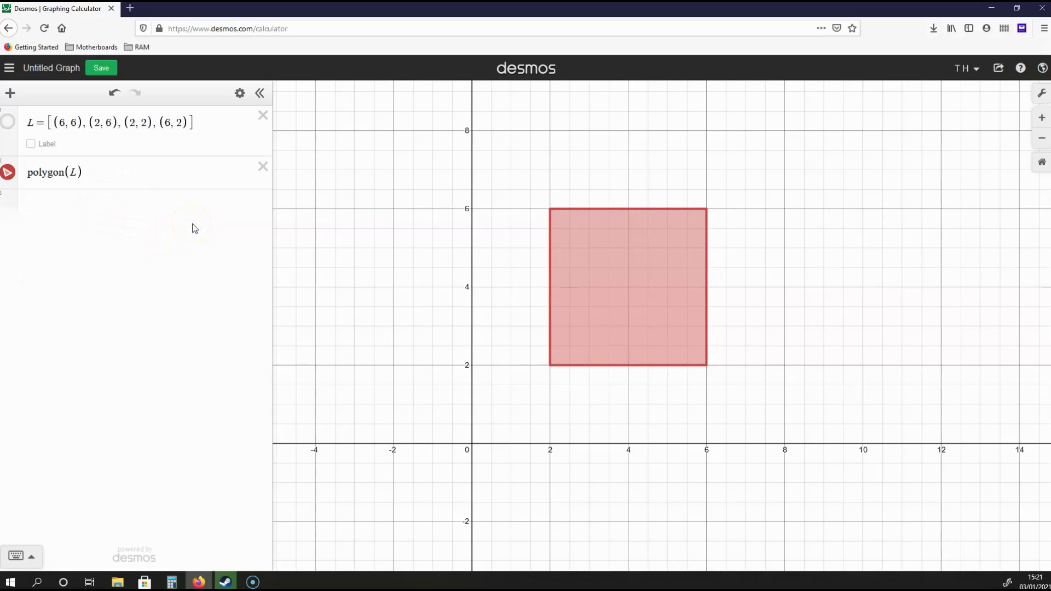